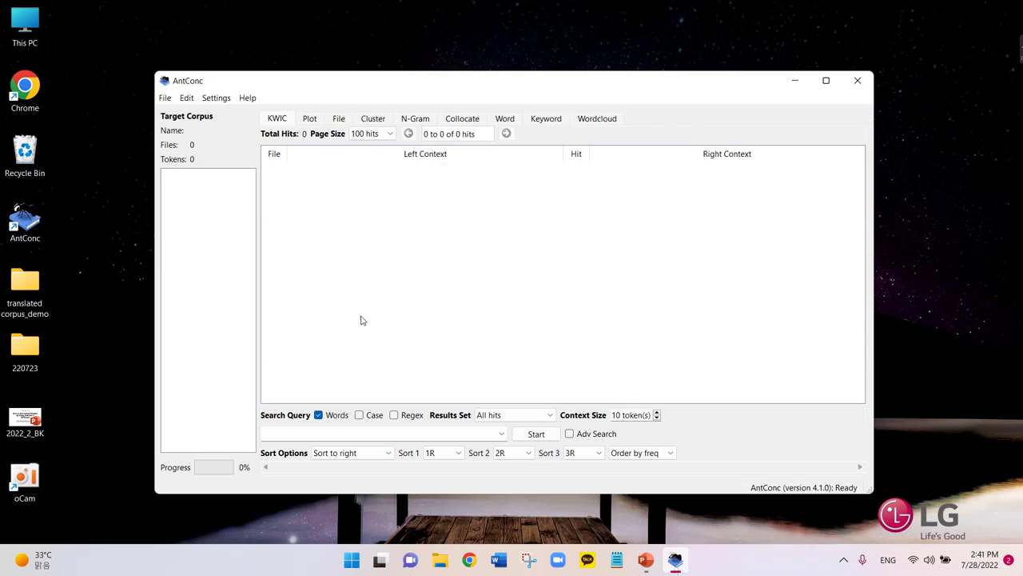
Step: Open the Corpus Manager and expand the default AmE06 and BE06 corpora to examine their available databases
left_click(166, 98)
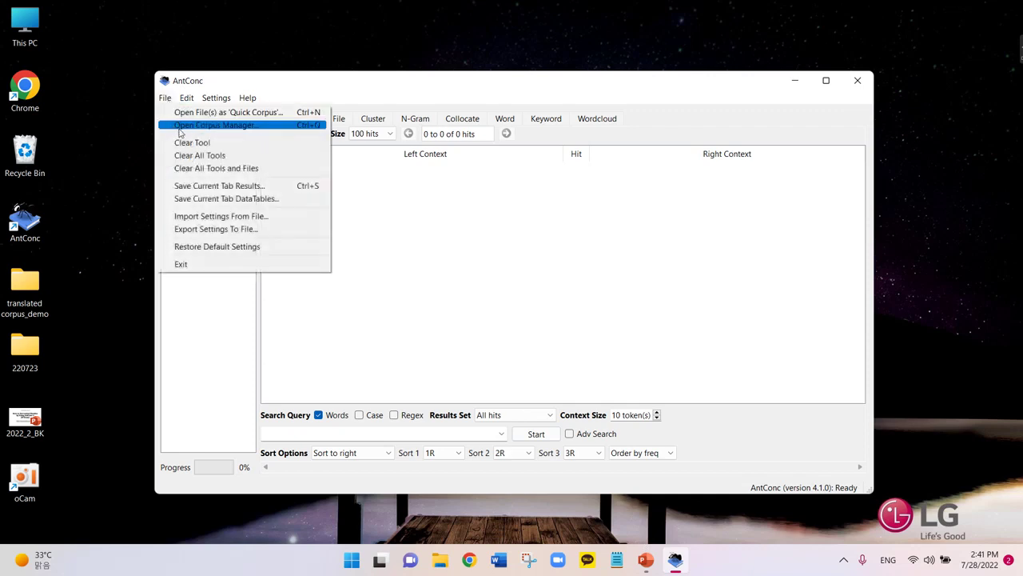
left_click(180, 128)
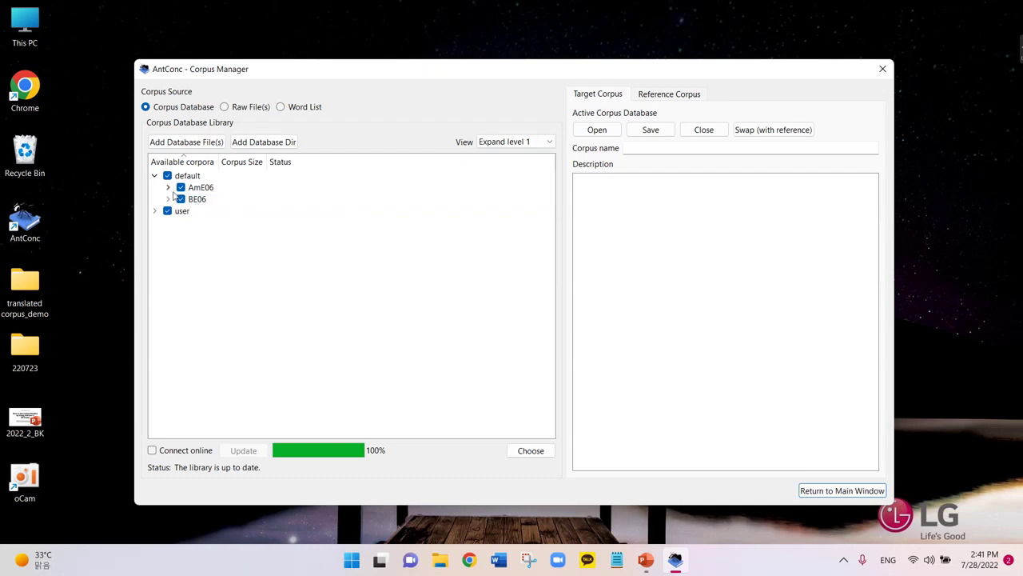
left_click(168, 187)
left_click(169, 386)
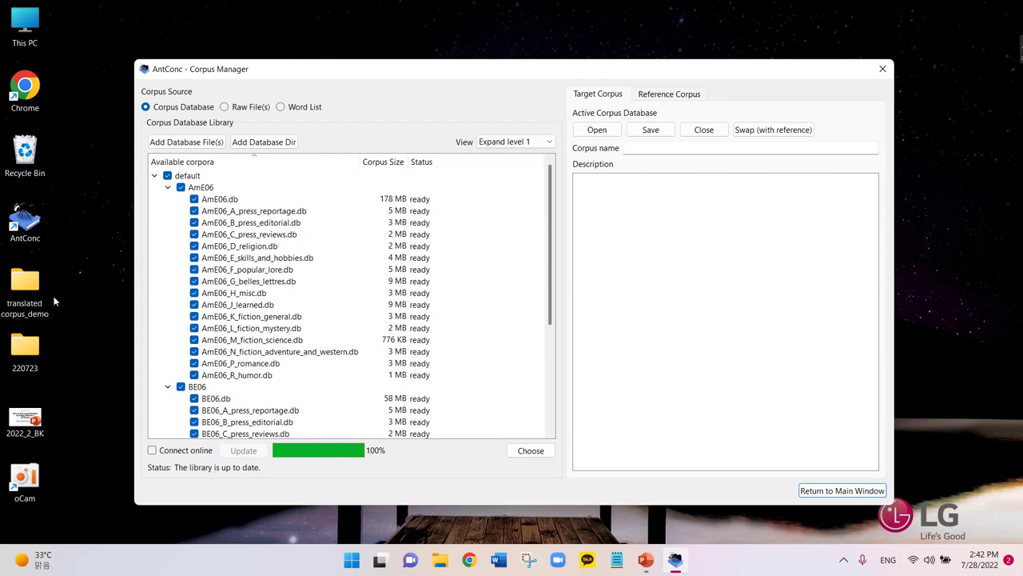
Step: Switch the corpus source to raw files and add all text files from the Desktop folder translated corpus_demo
left_click(225, 107)
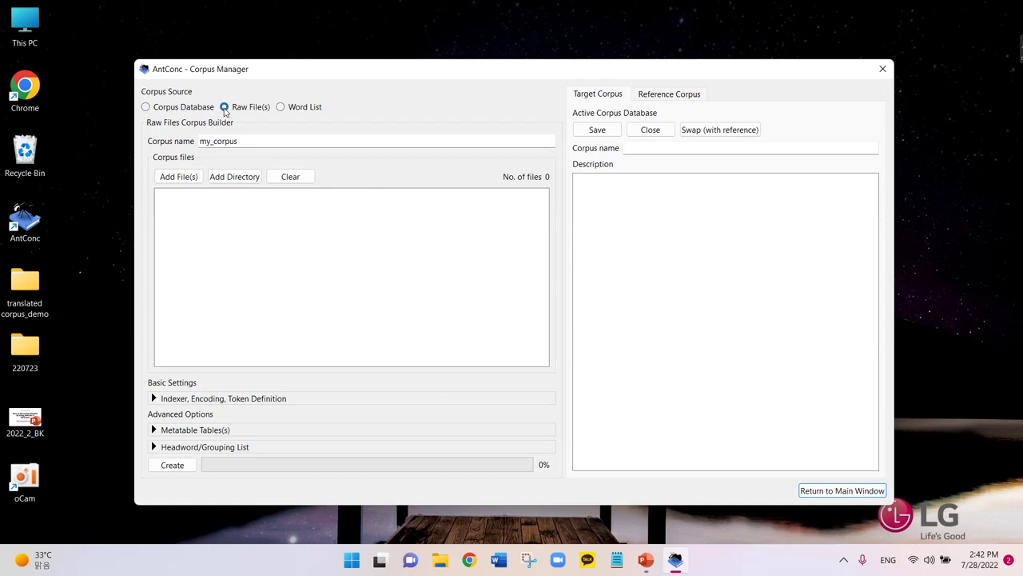
left_click(179, 176)
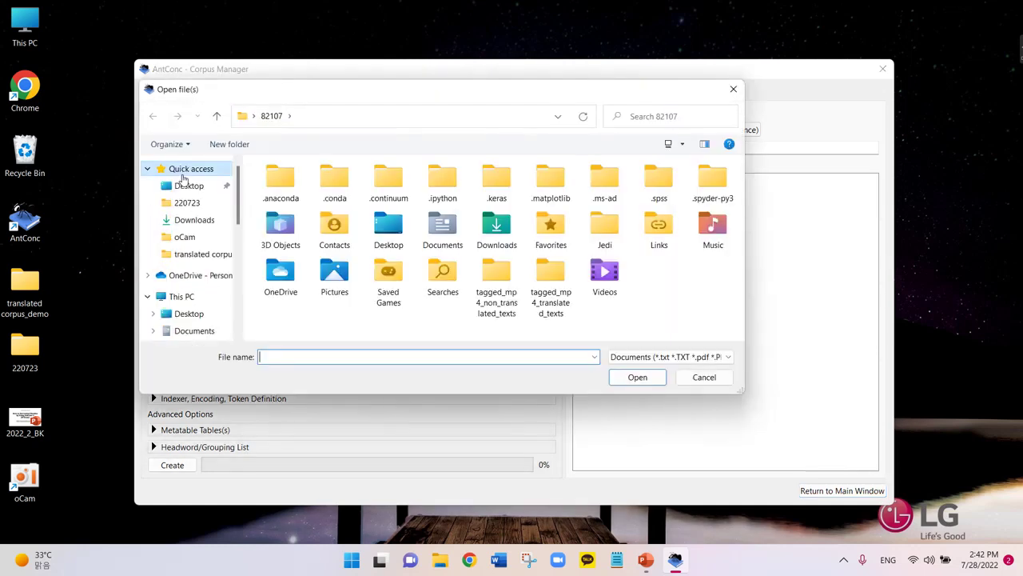
left_click(186, 185)
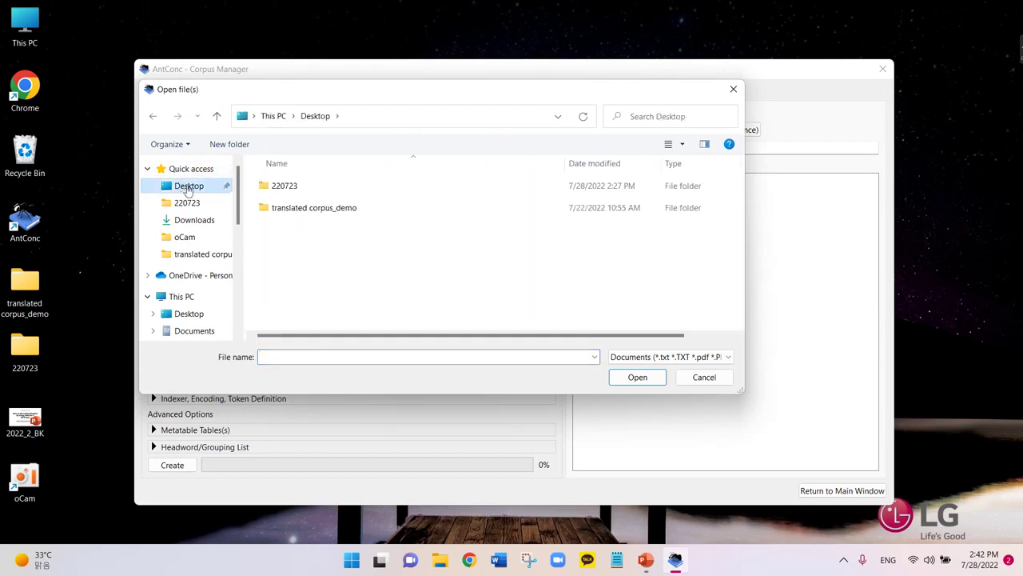
double_click(280, 208)
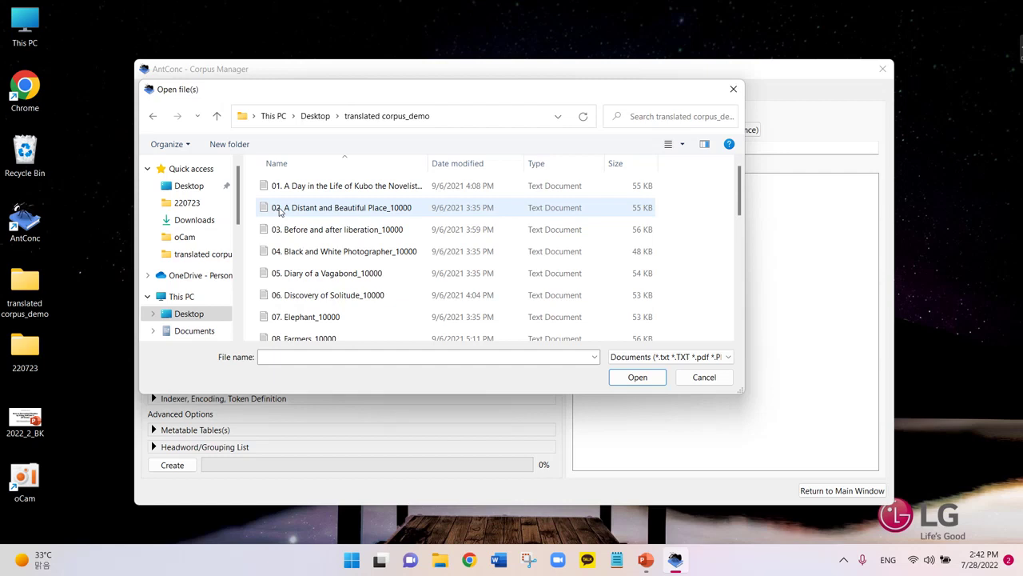
key("ctrl+a")
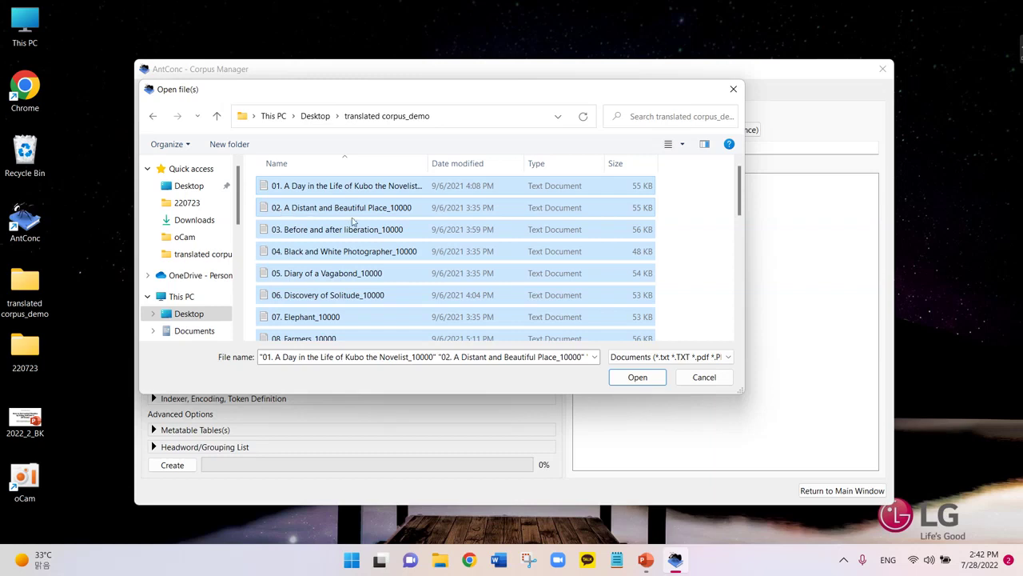
left_click(634, 381)
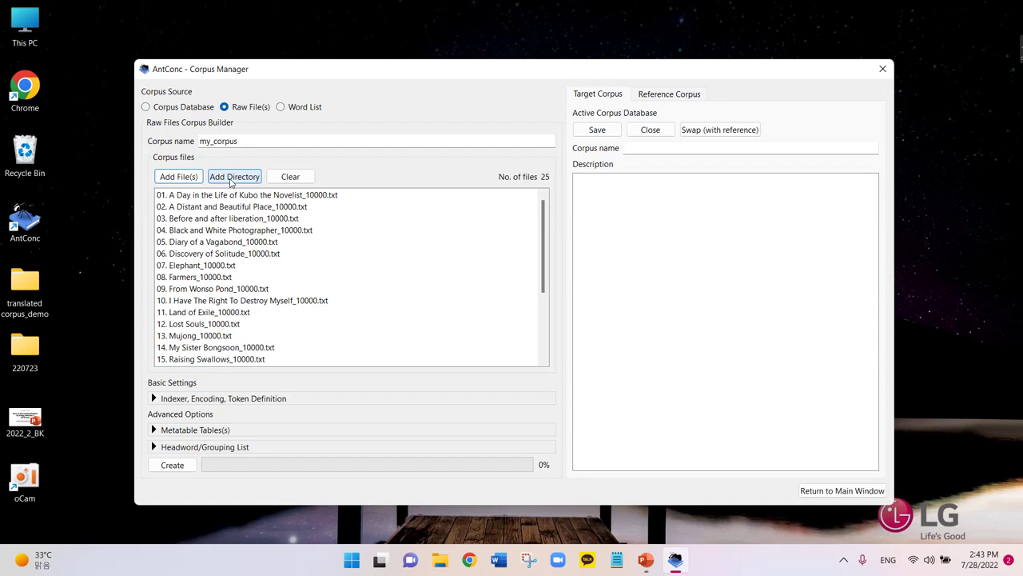
Step: Create the corpus my_corpus from the added files, overwriting the existing one, and return to the main window
left_click(180, 468)
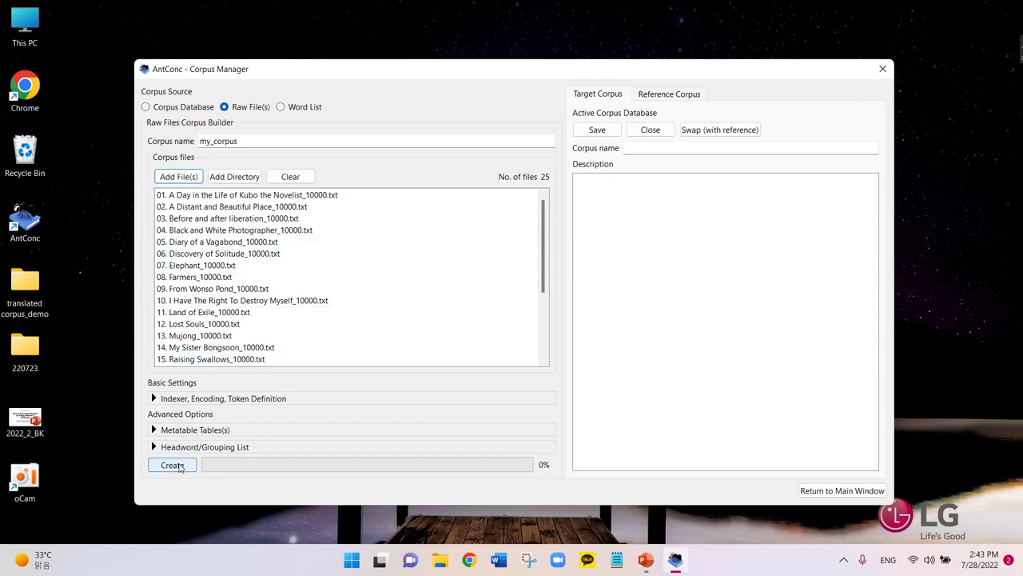
left_click(179, 468)
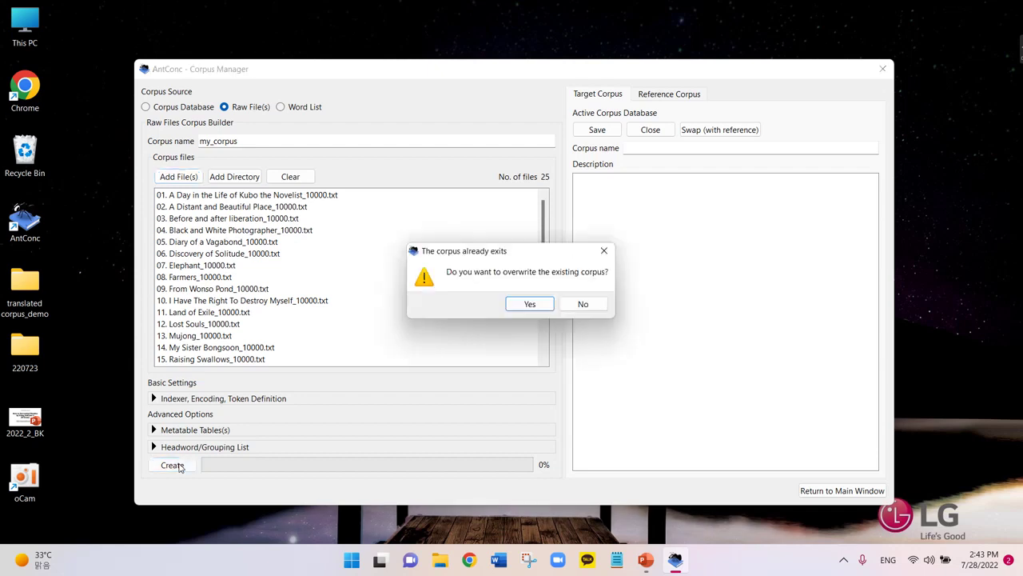
left_click(529, 304)
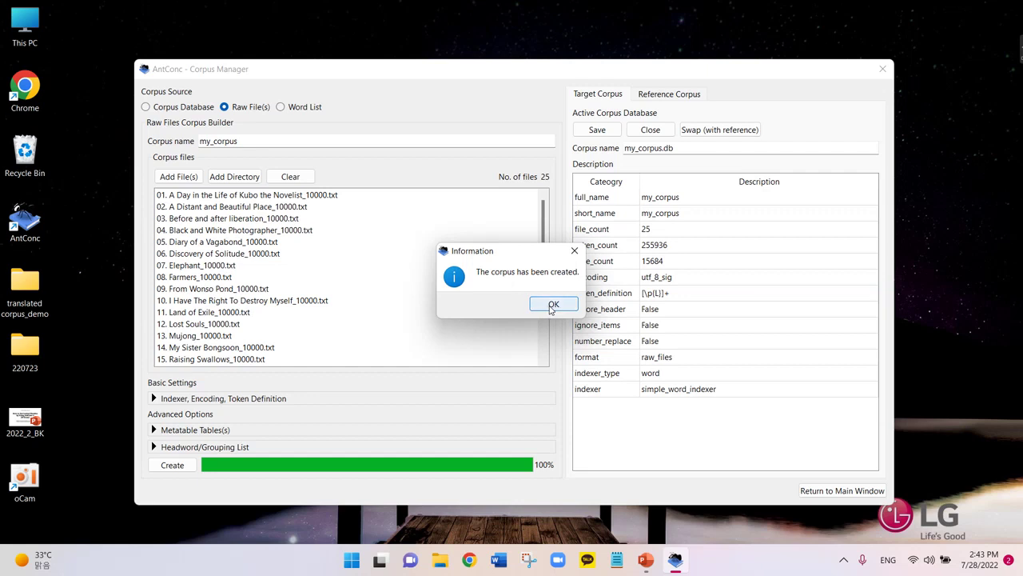
left_click(553, 304)
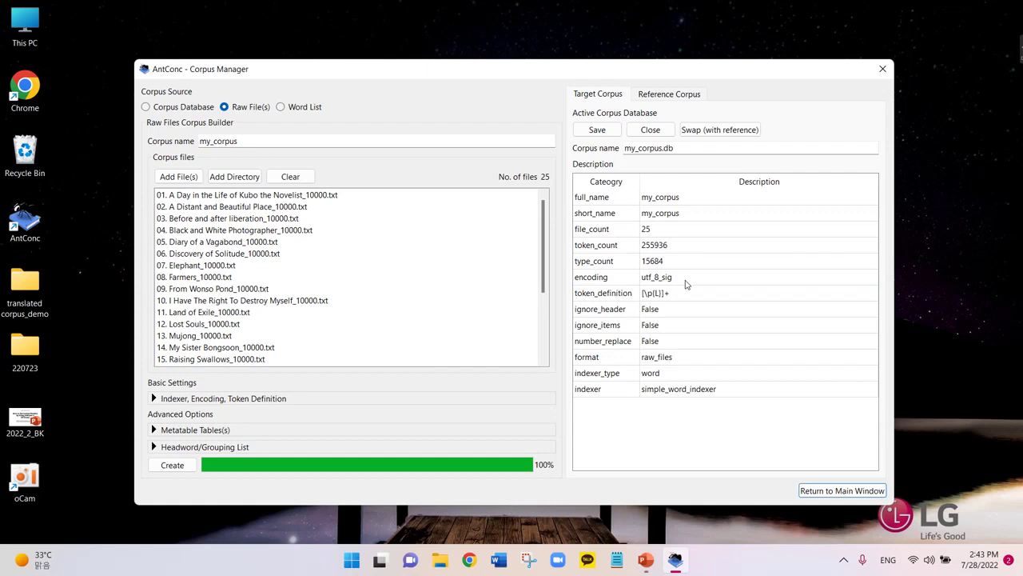
left_click(831, 491)
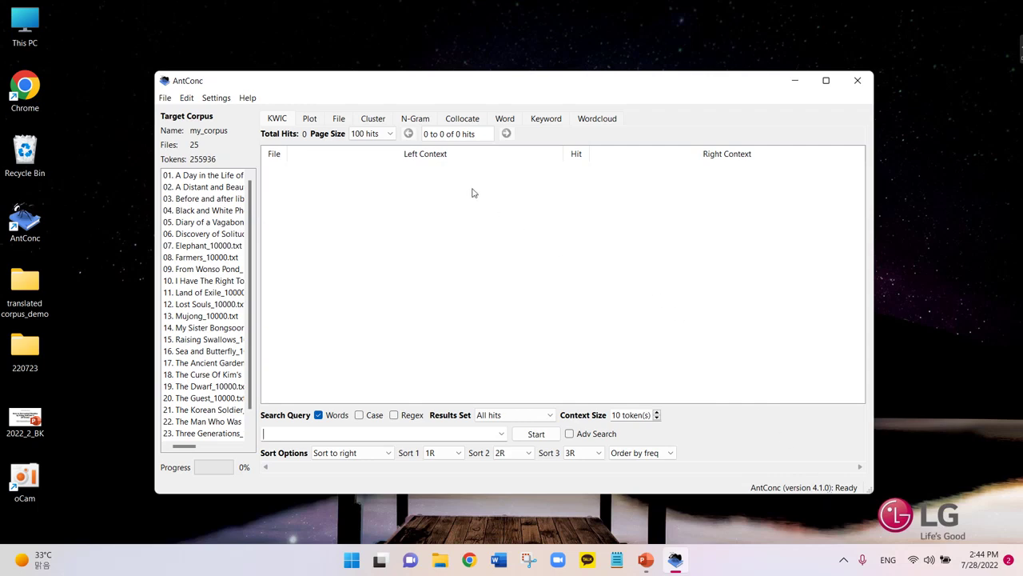
Step: Set the n-gram size to 4 in the N-Gram tool and select the minimum frequency value for editing
left_click(415, 119)
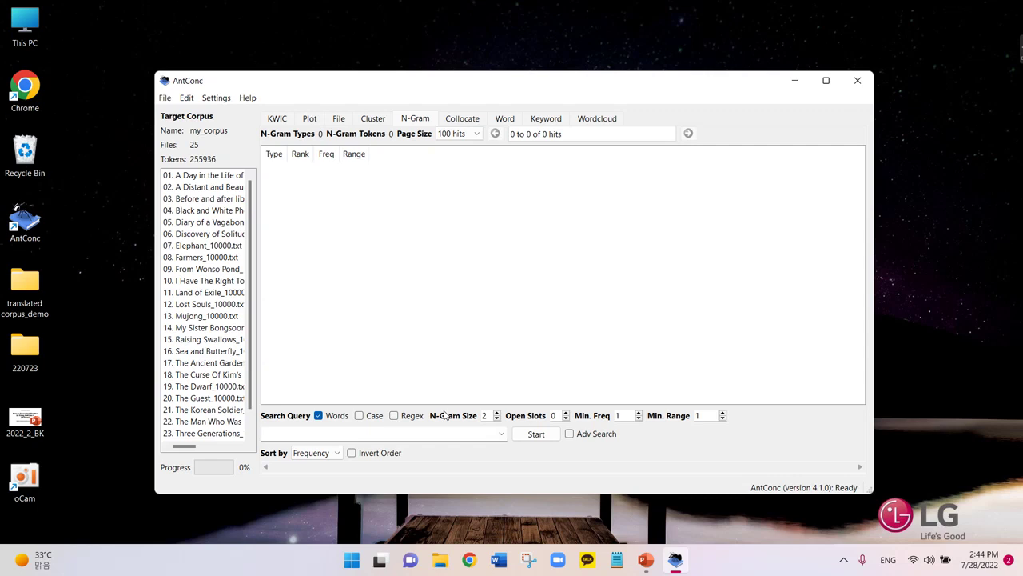
left_click(496, 412)
left_click(496, 413)
double_click(614, 417)
Step: Review the minimum frequency cut-off formula on slide 2 in PowerPoint and compare it with the corpus token count in AntConc
left_click(645, 560)
scroll(433, 363, "down", 3)
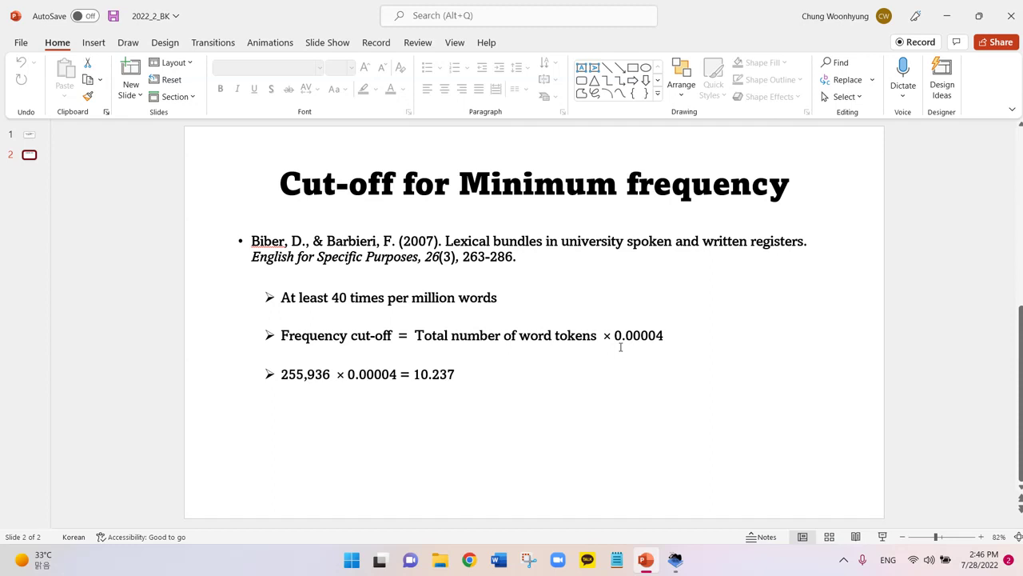
left_click(675, 559)
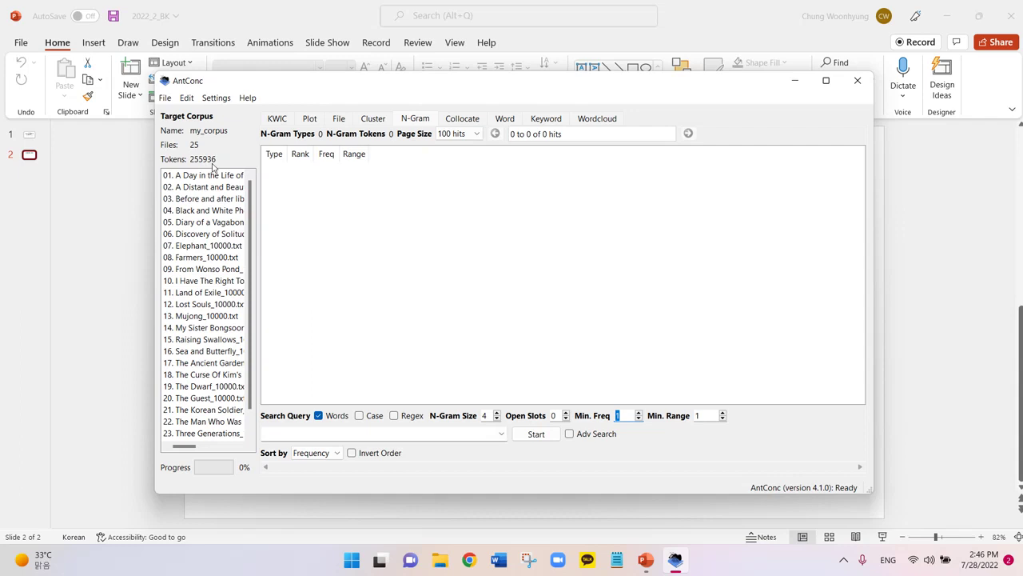
left_click(644, 559)
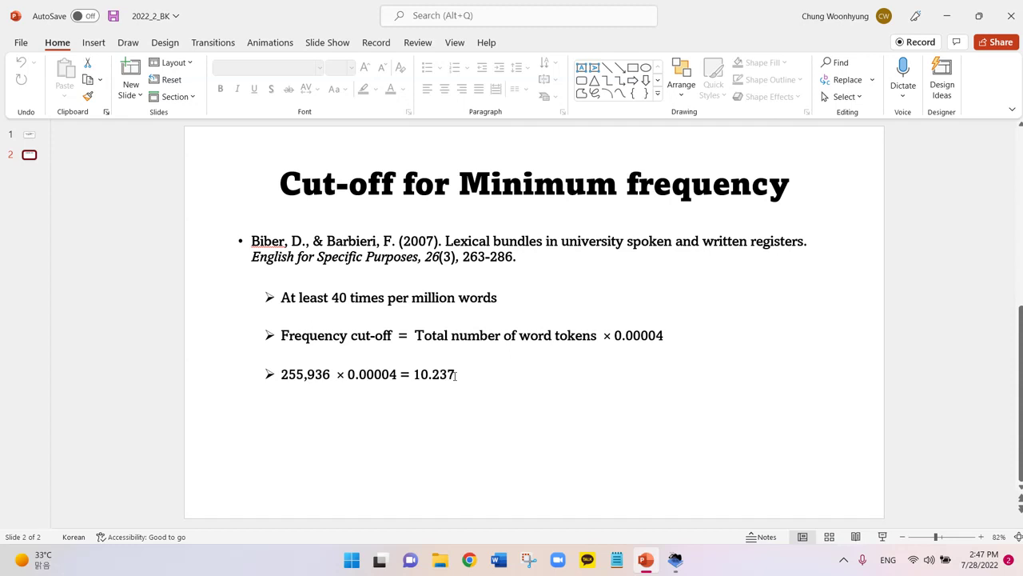
Step: Switch to AntConc, set the minimum frequency and minimum range to 10, and generate the n-gram list
left_click(676, 559)
type("10")
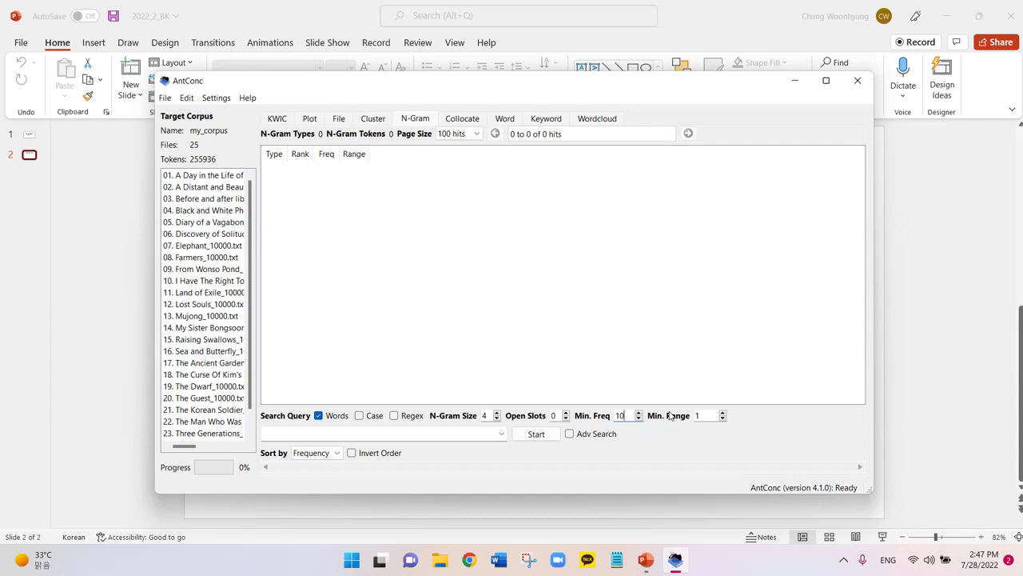
left_click(700, 415)
left_click(535, 434)
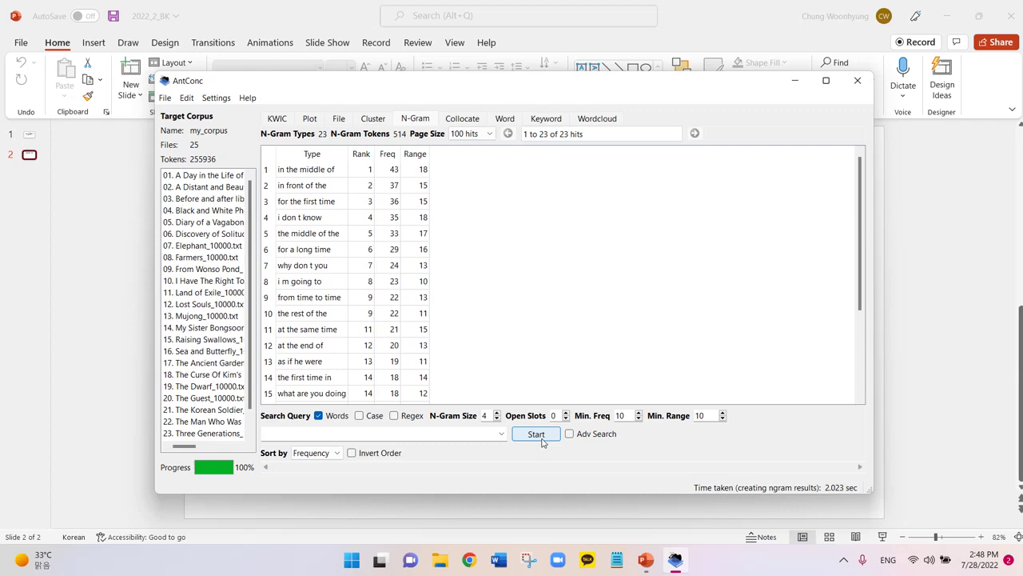
Step: Examine the highest-ranked n-grams, checking how contractions are split in entries such as "i don t know" and "i m going to"
left_click(333, 175)
left_click(328, 187)
left_click(328, 204)
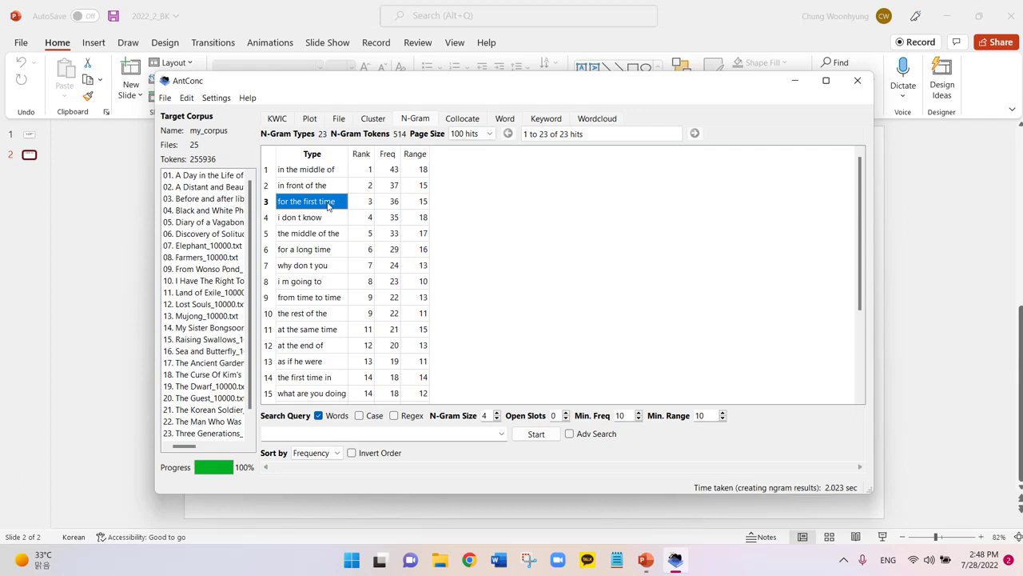
left_click(324, 222)
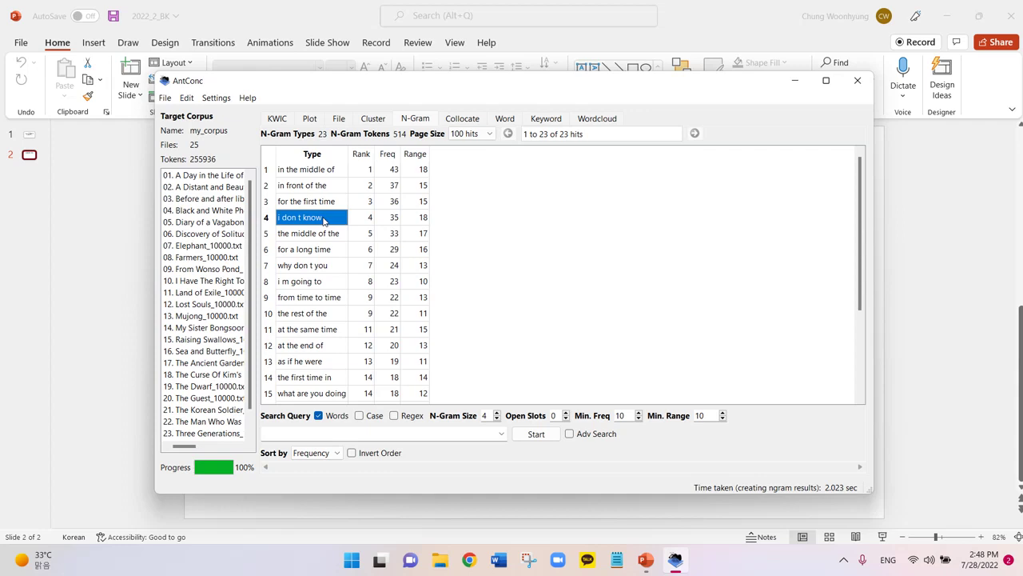
left_click(313, 285)
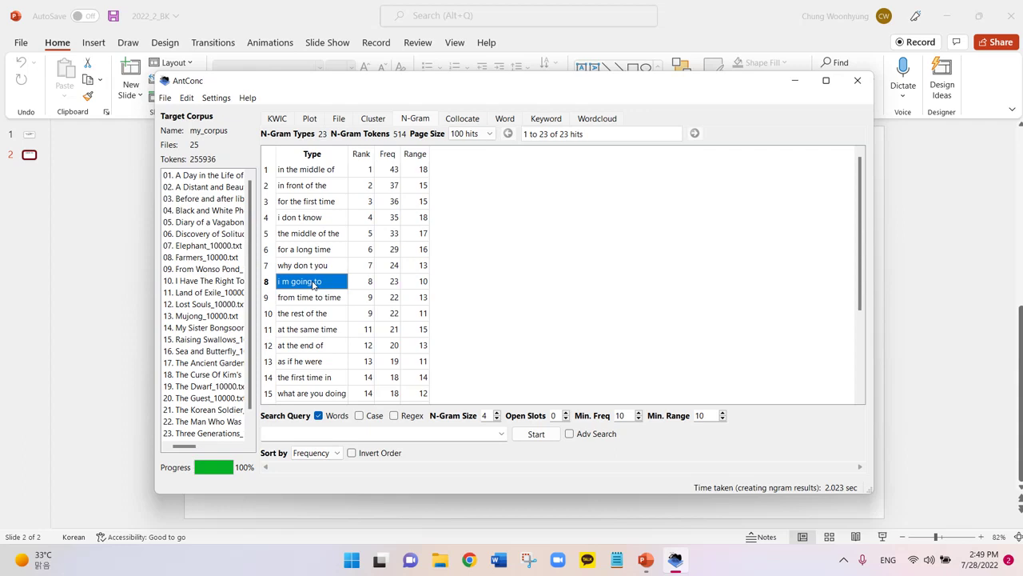
Step: In the Corpus Manager's token definition, enable custom punctuation with only the apostrophe, excluding hyphen, single quote and double quote, and apply it
left_click(165, 98)
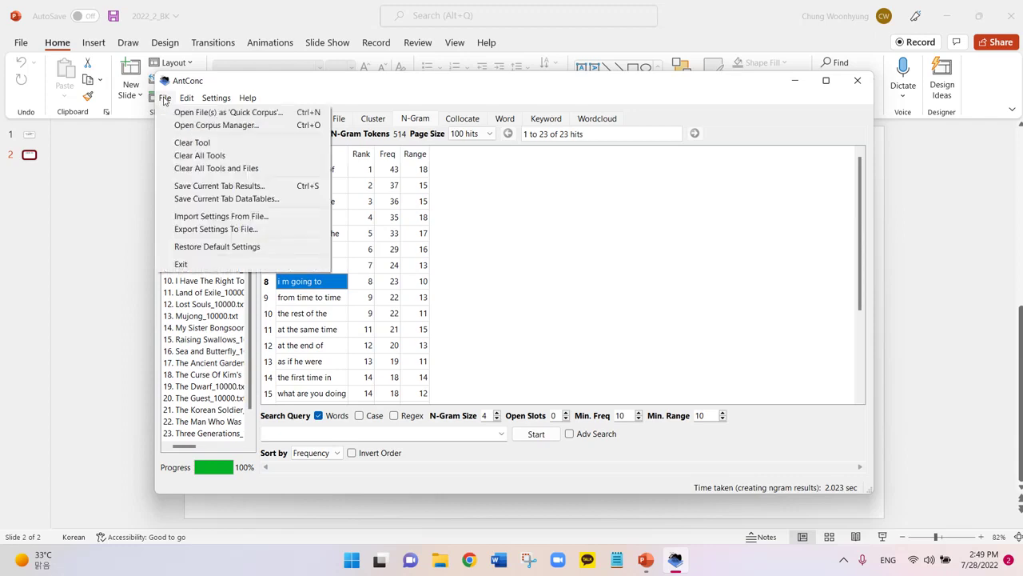
left_click(191, 128)
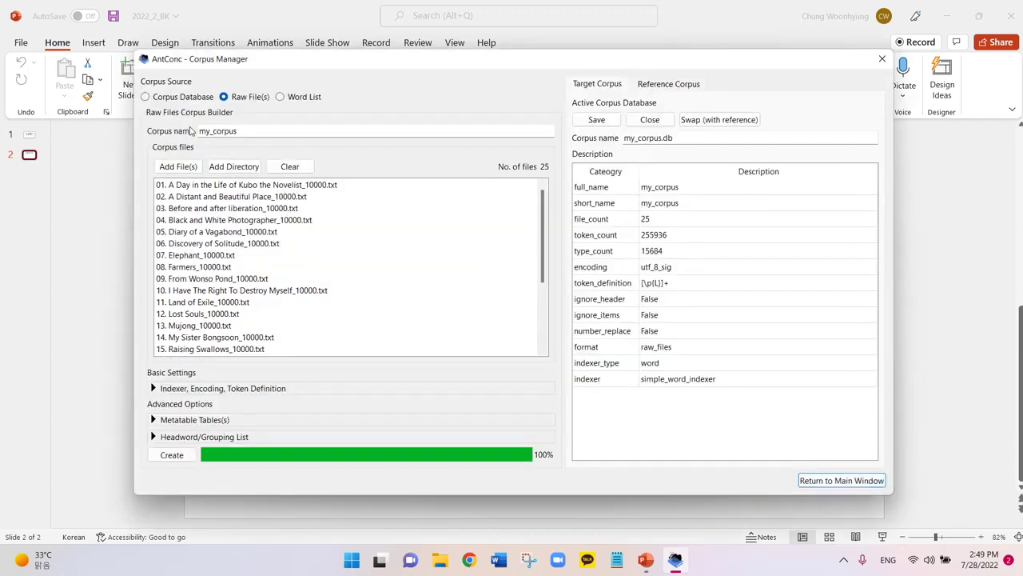
left_click(156, 389)
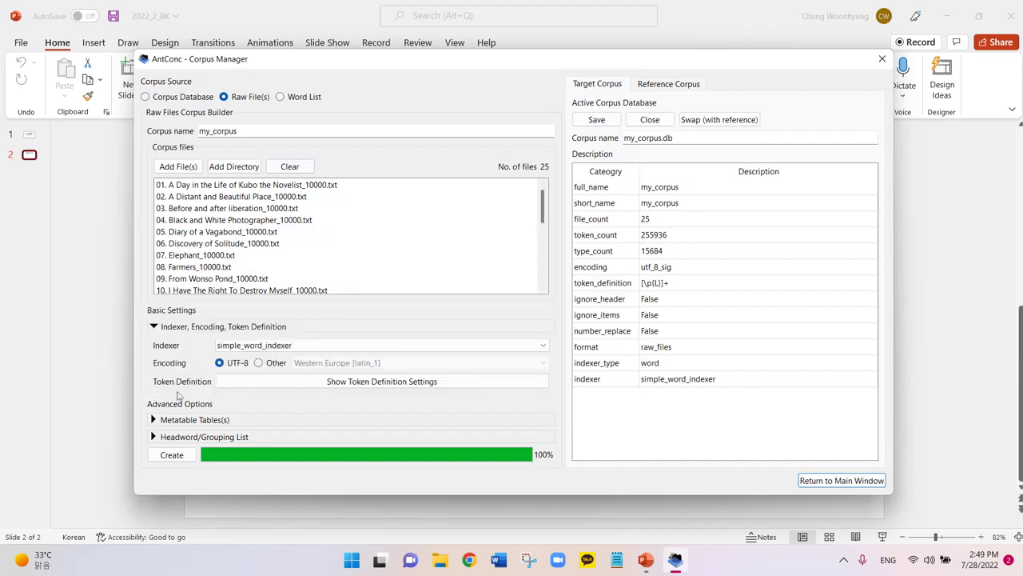
left_click(284, 384)
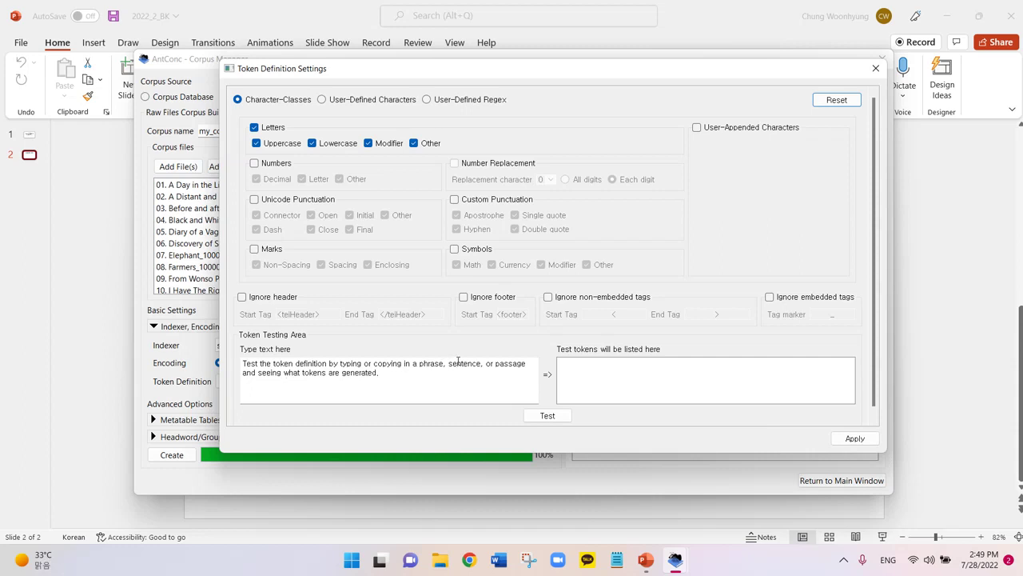
left_click(454, 200)
left_click(456, 229)
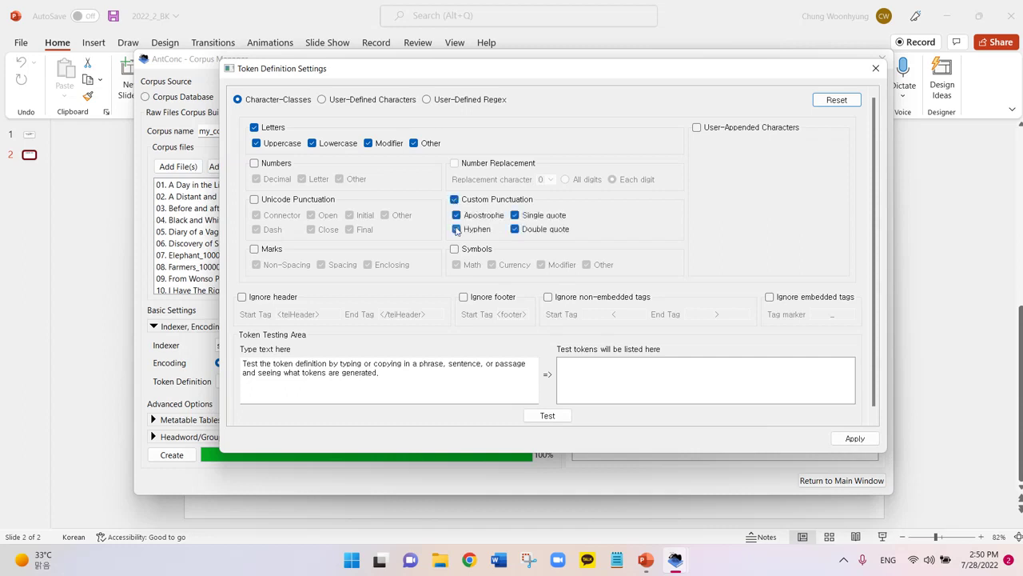
left_click(515, 229)
left_click(516, 216)
left_click(849, 441)
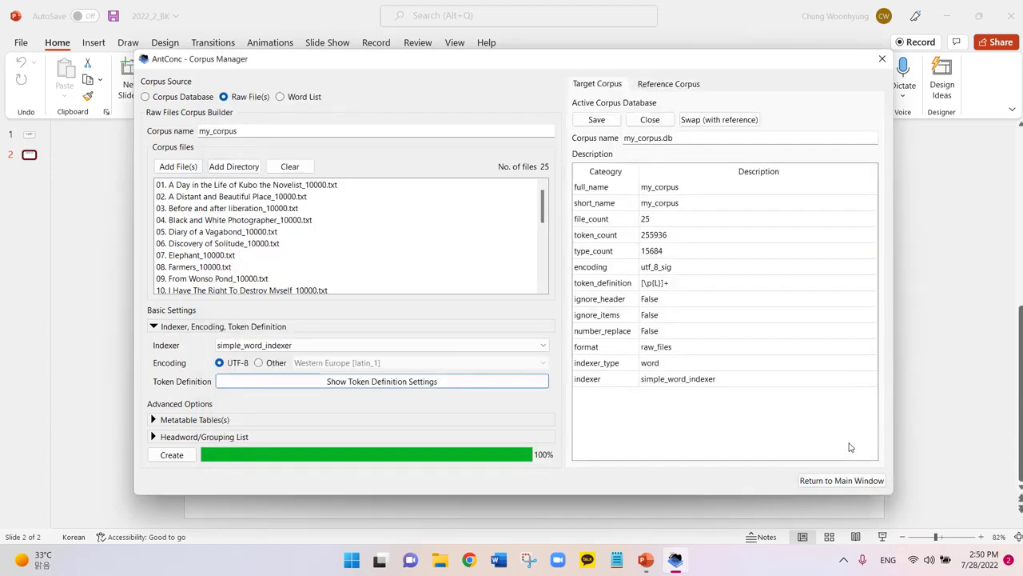
Step: Recreate my_corpus with the apostrophe token definition, overwriting the existing corpus, and return to the main window
left_click(177, 458)
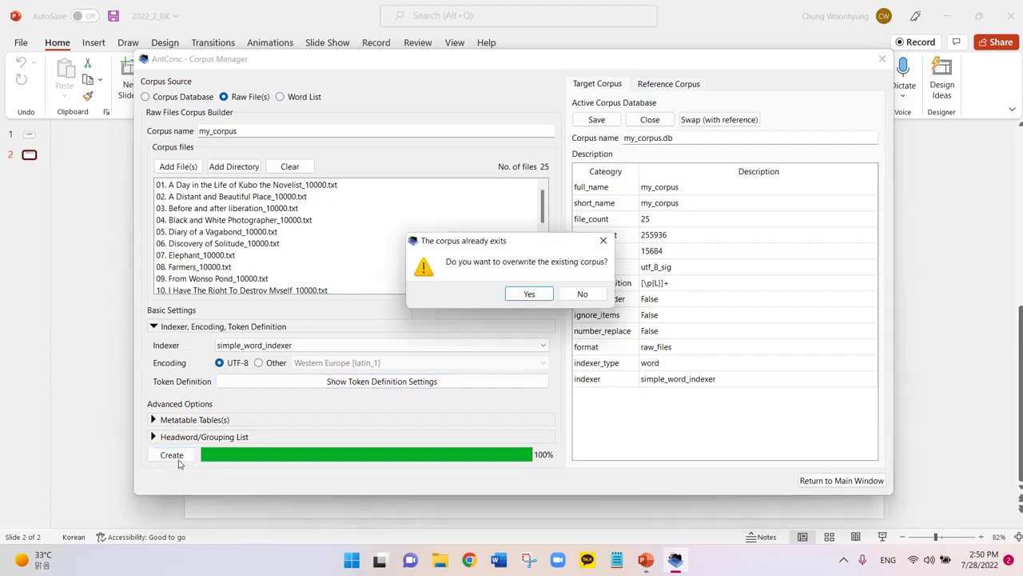
left_click(530, 294)
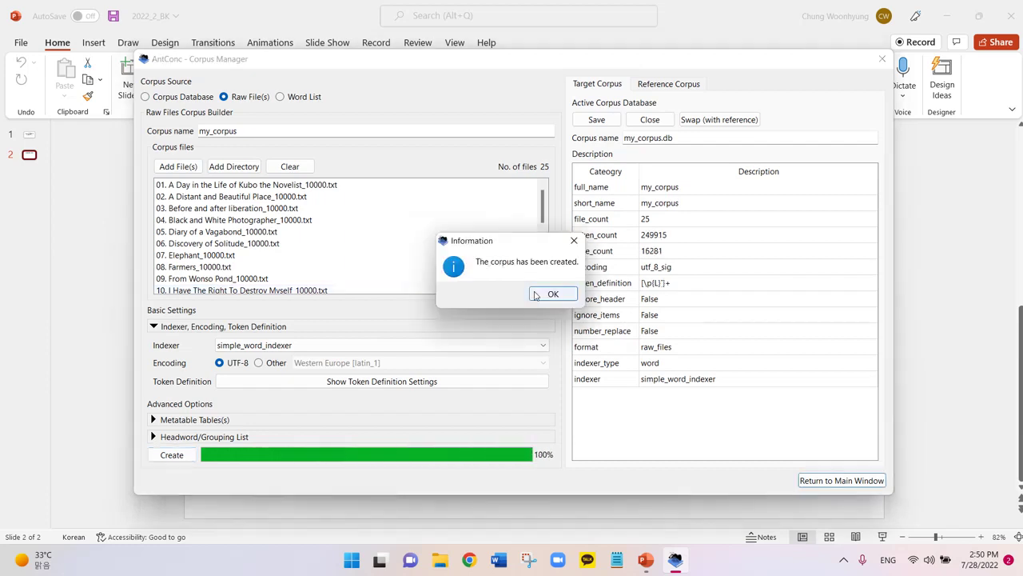
left_click(552, 295)
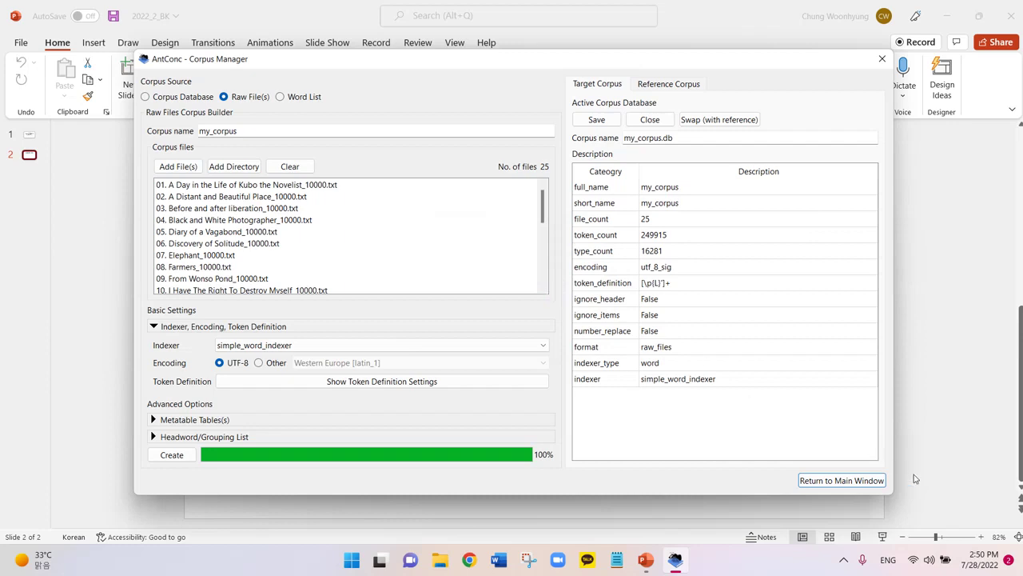
left_click(872, 485)
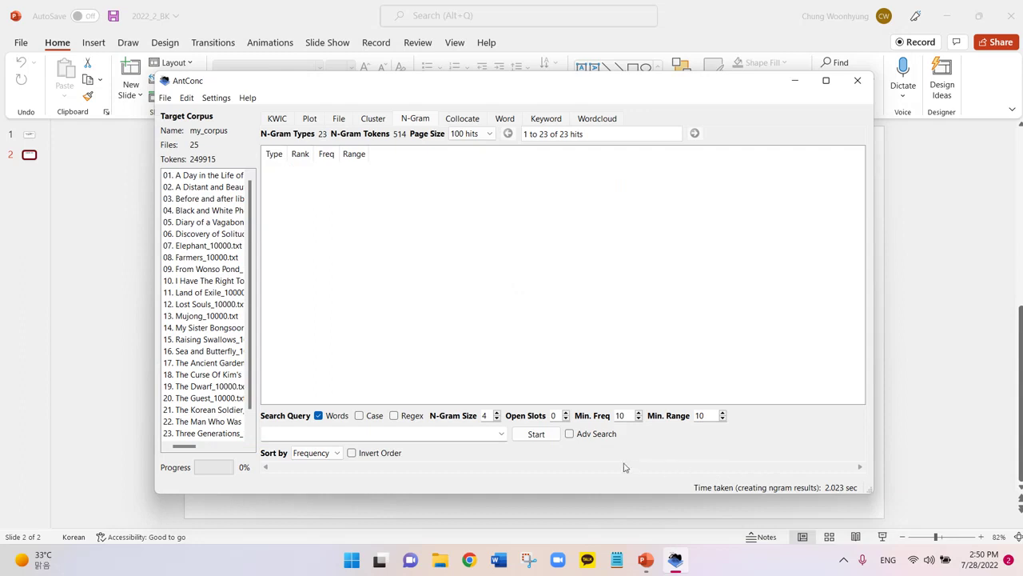
Step: Generate the four-word n-gram list from the recreated corpus, then regenerate it sorted by Type
left_click(548, 438)
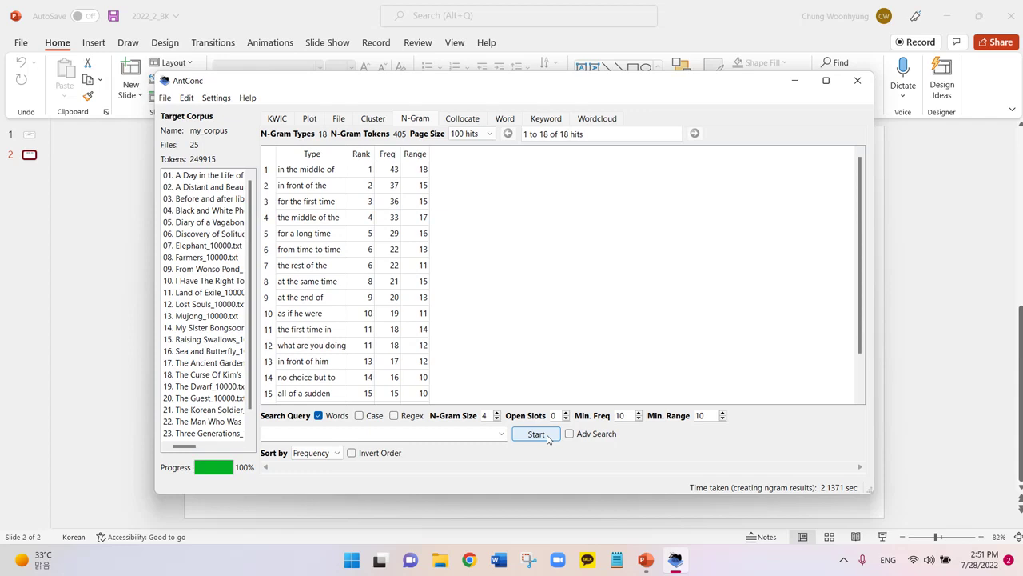
left_click(335, 454)
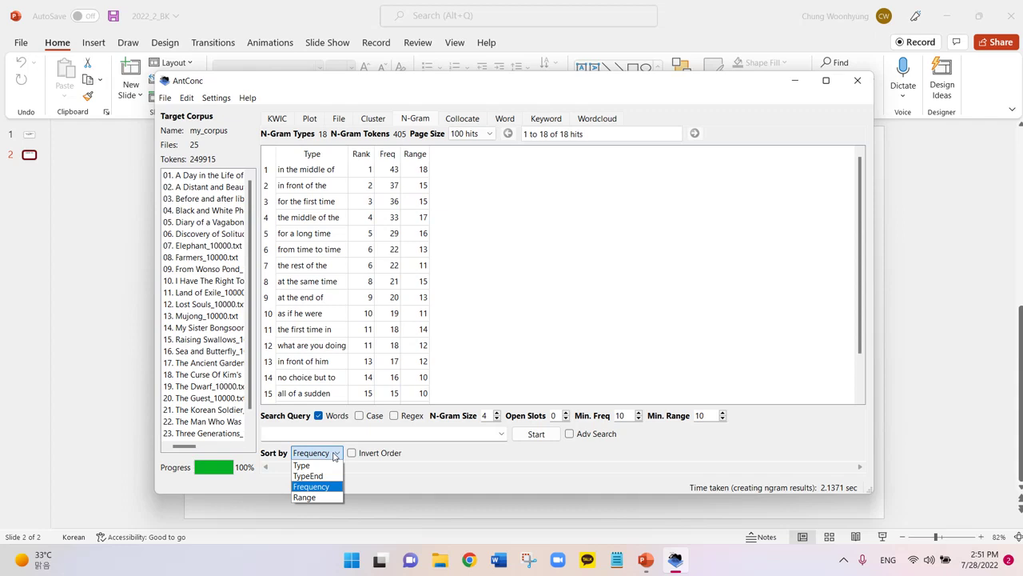
left_click(302, 465)
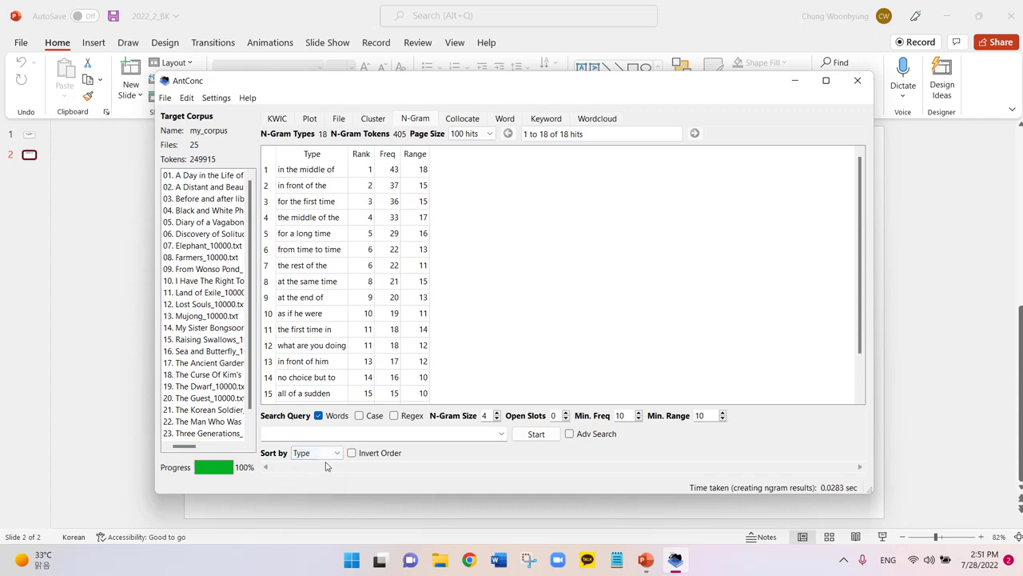
left_click(525, 438)
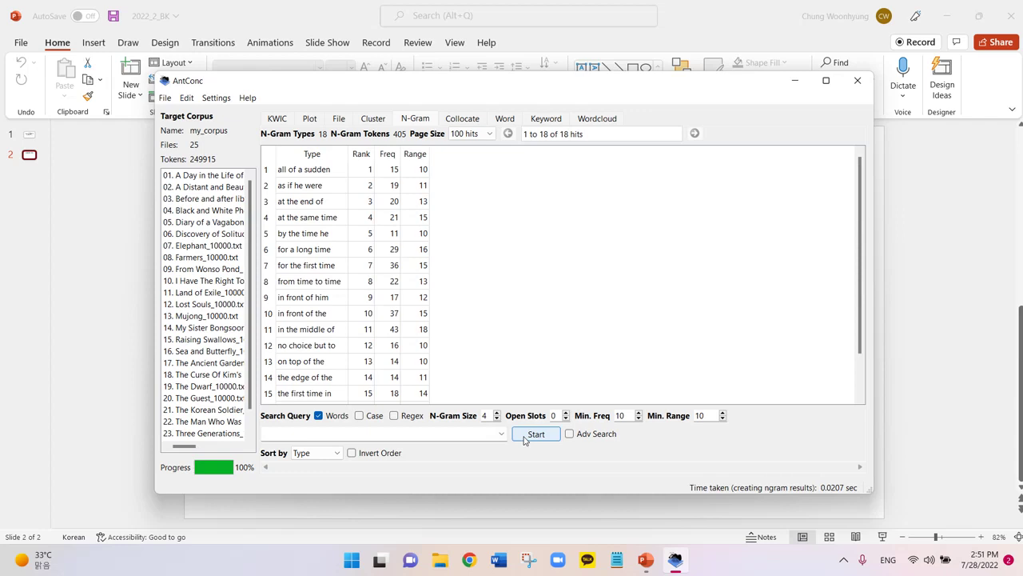
Step: Change the n-gram sort criterion to TypeEnd and regenerate the list
left_click(328, 456)
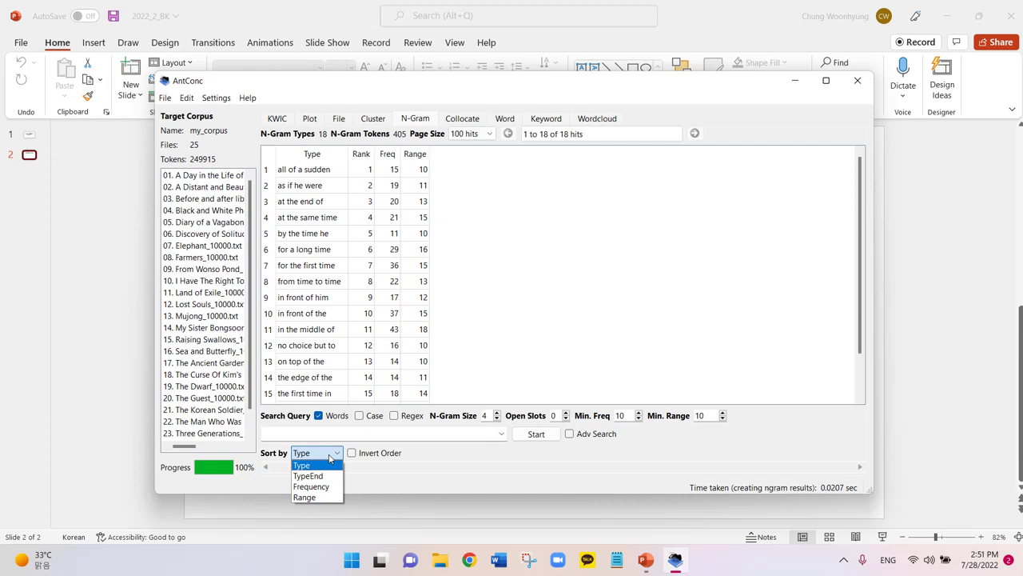
left_click(332, 475)
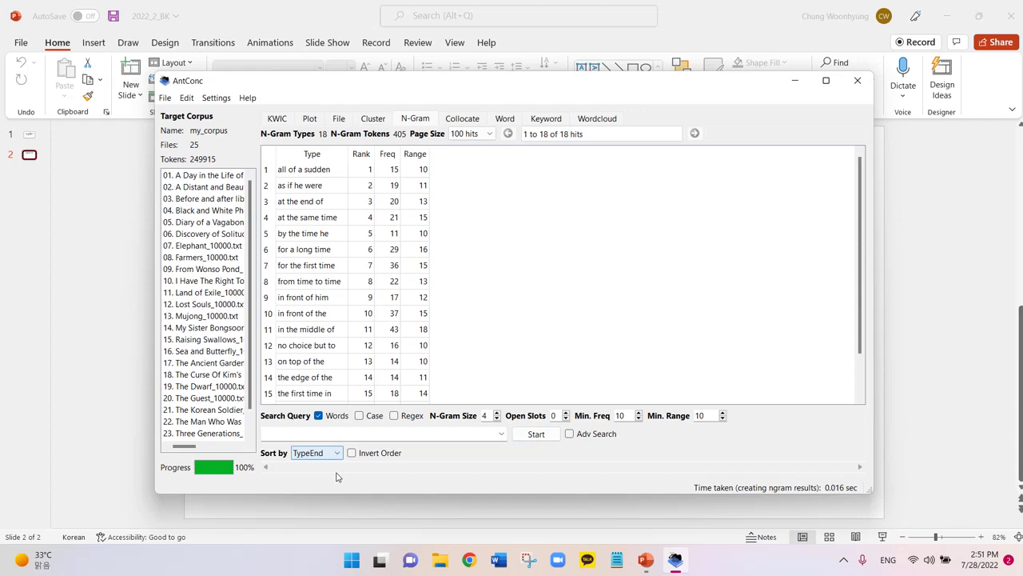
left_click(528, 435)
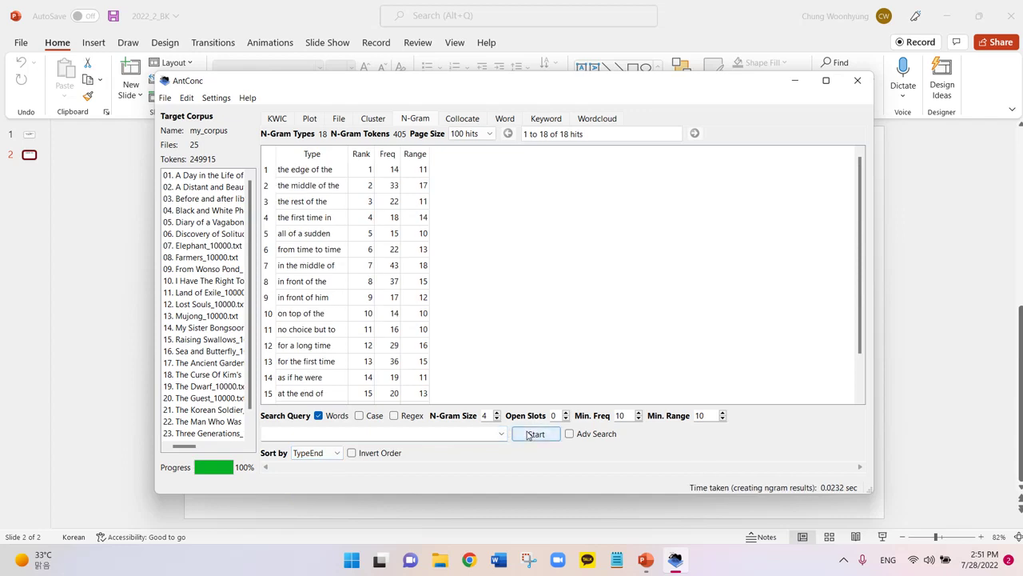
Step: Sort the four-word n-grams by Range and regenerate the list
left_click(317, 452)
left_click(319, 497)
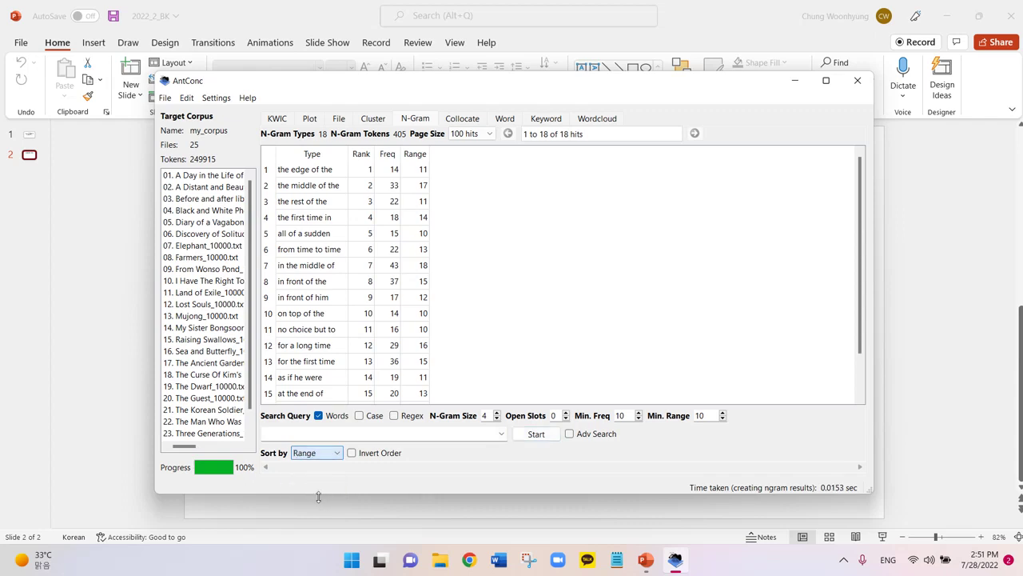
left_click(534, 434)
left_click(536, 436)
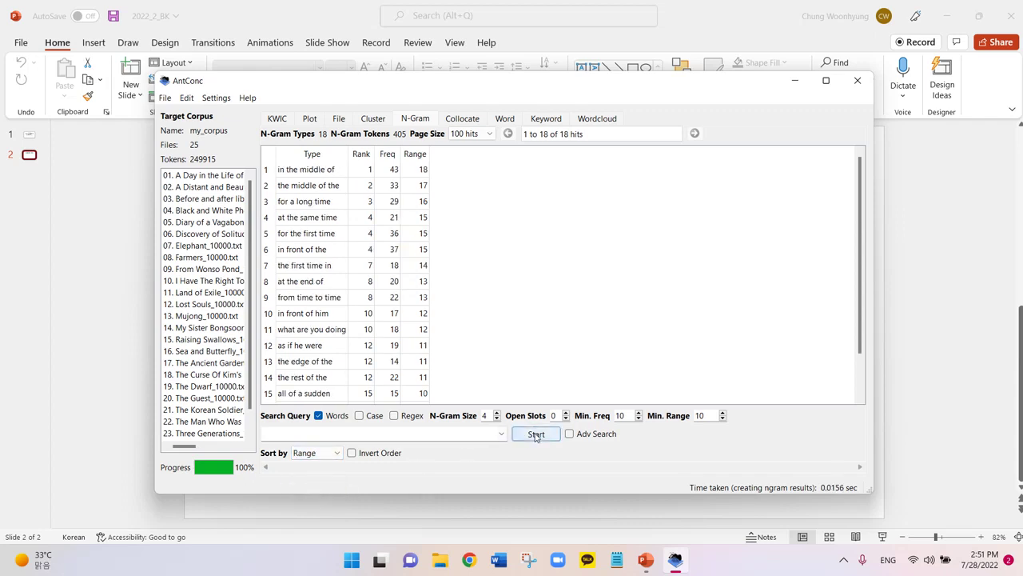
Step: Invert the Range sort order, regenerate the n-gram list, and select the range value of the first entry
left_click(352, 454)
left_click(537, 435)
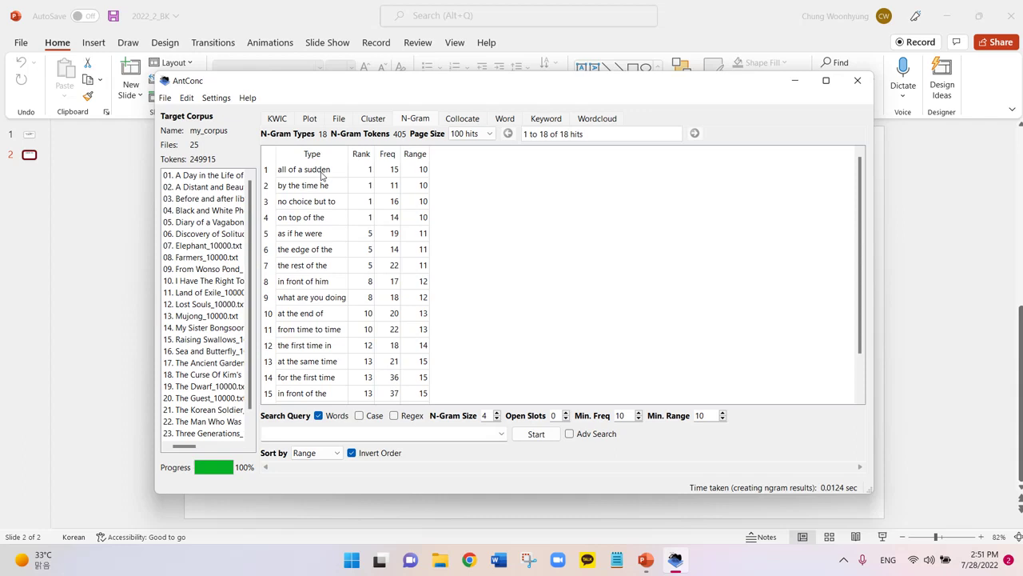
left_click(416, 171)
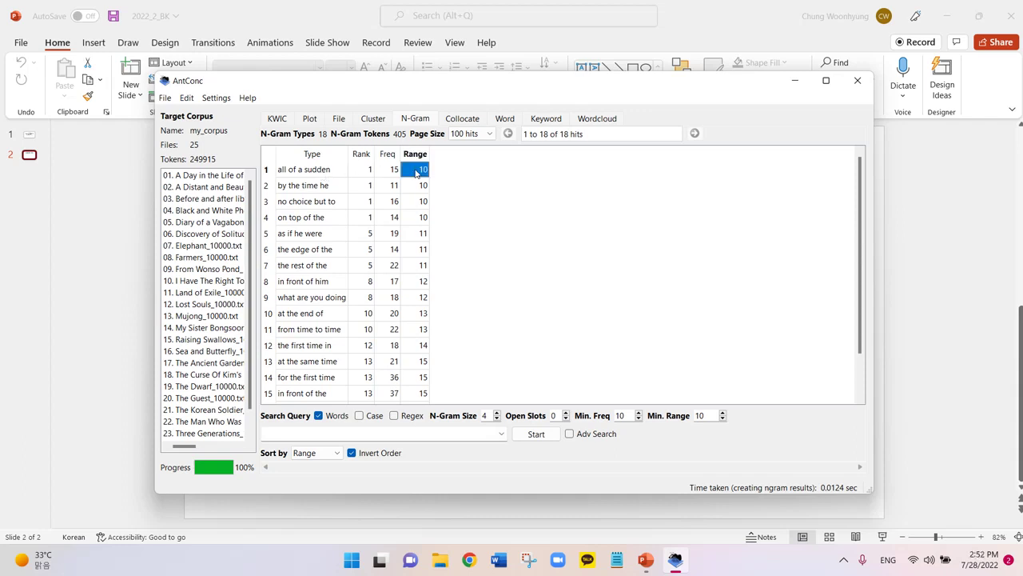